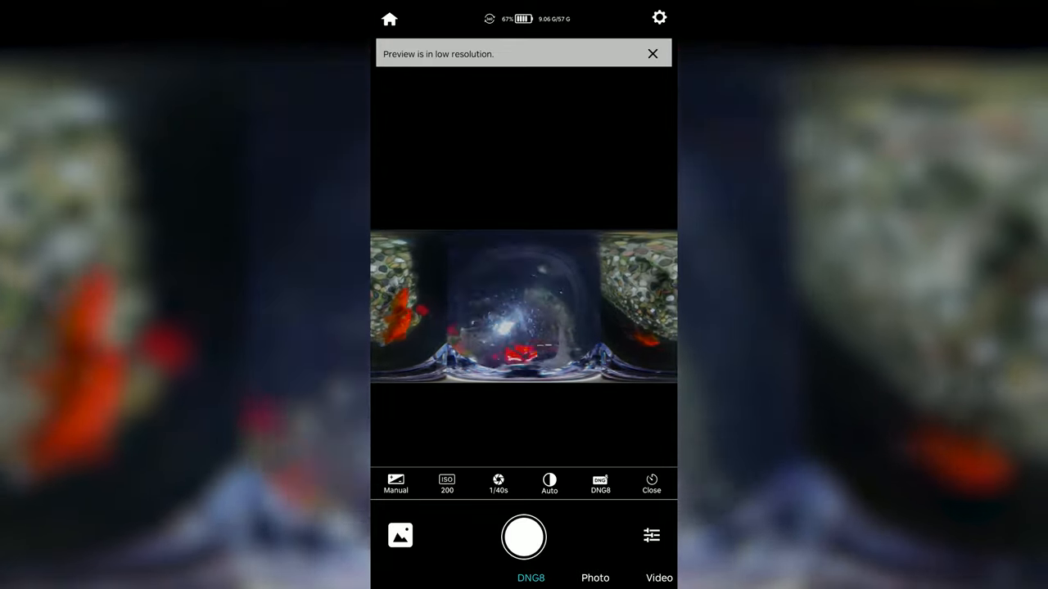
# Capture the 360° DNG8 photo of the goldfish pond with the shutter button
pyautogui.click(523, 537)
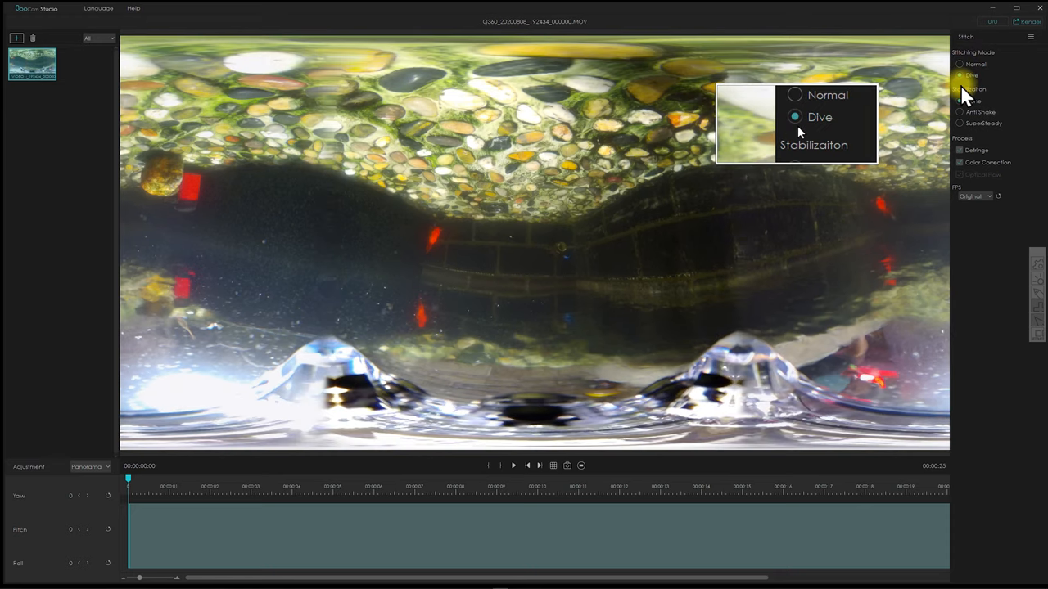
# Enable SuperSteady stabilization and keep the frame rate on Original
pyautogui.click(960, 123)
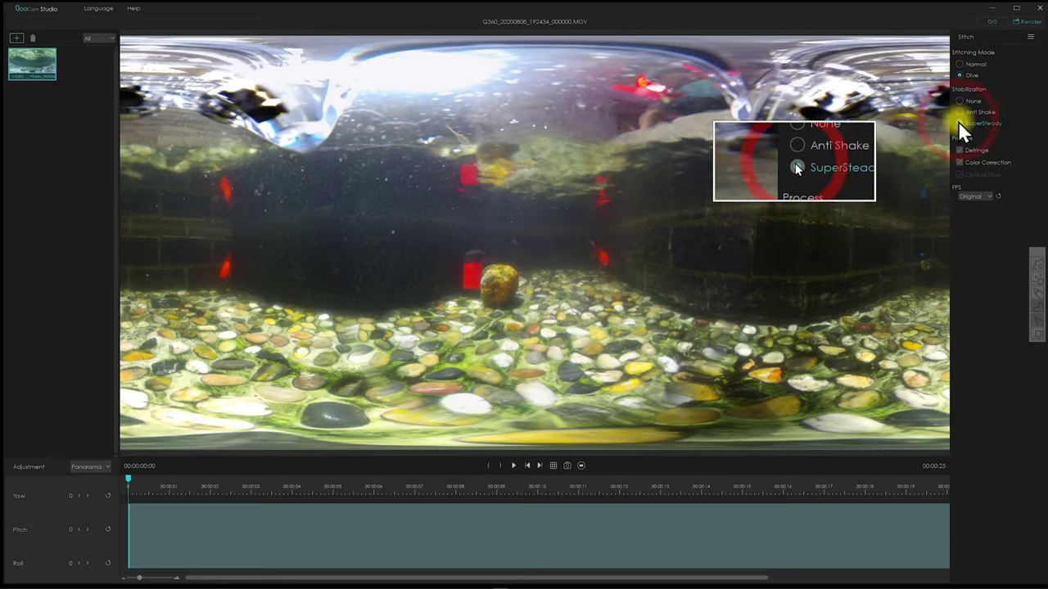
pyautogui.click(986, 197)
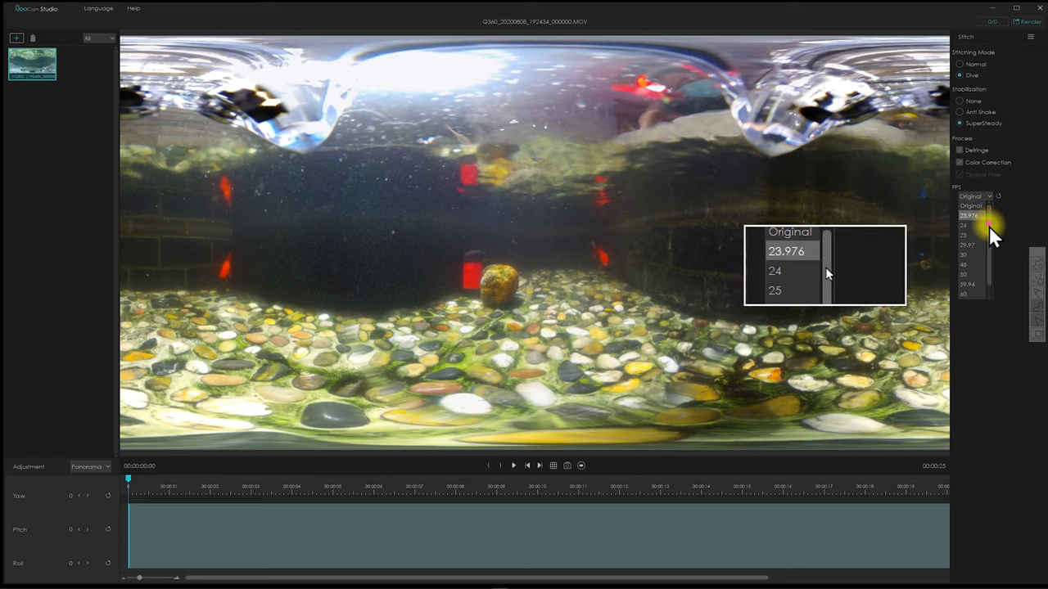
pyautogui.scroll(-1, 990, 241)
pyautogui.click(989, 196)
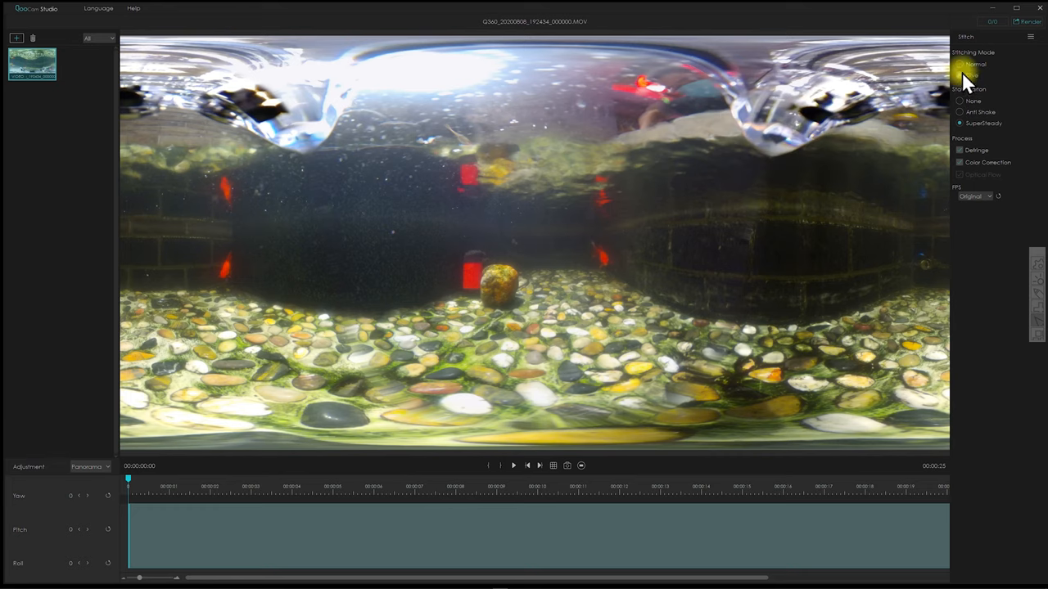
# Compare Normal and Dive stitching on the pond video and settle on Dive
pyautogui.click(959, 64)
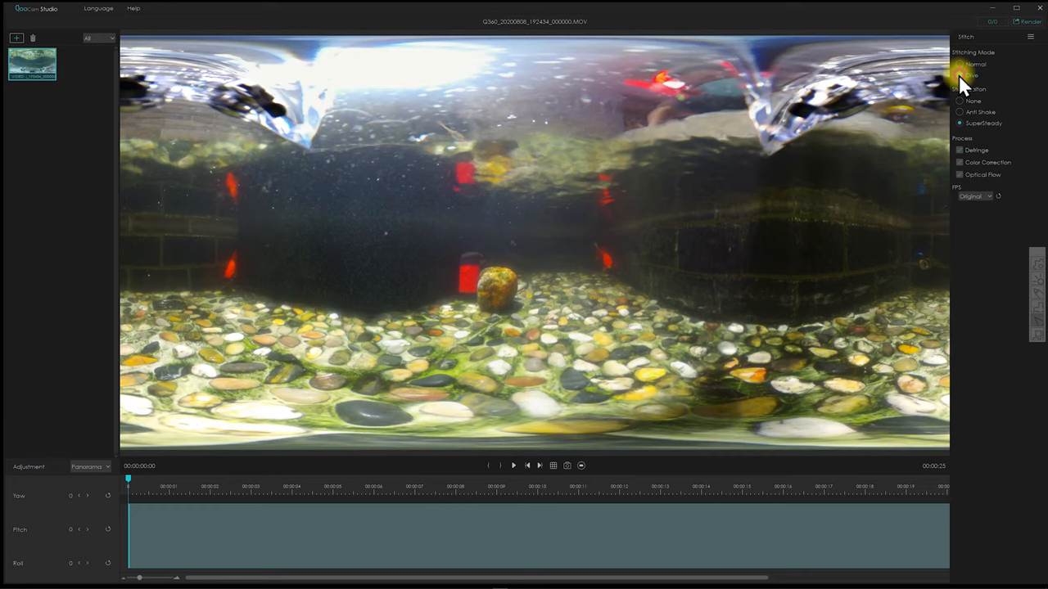
pyautogui.click(958, 74)
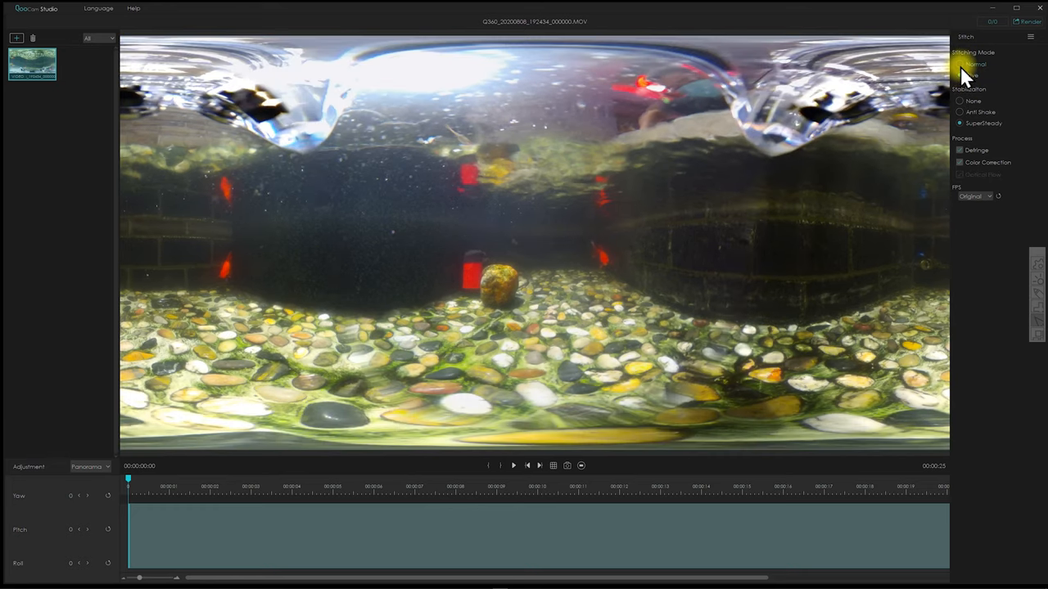
pyautogui.click(959, 64)
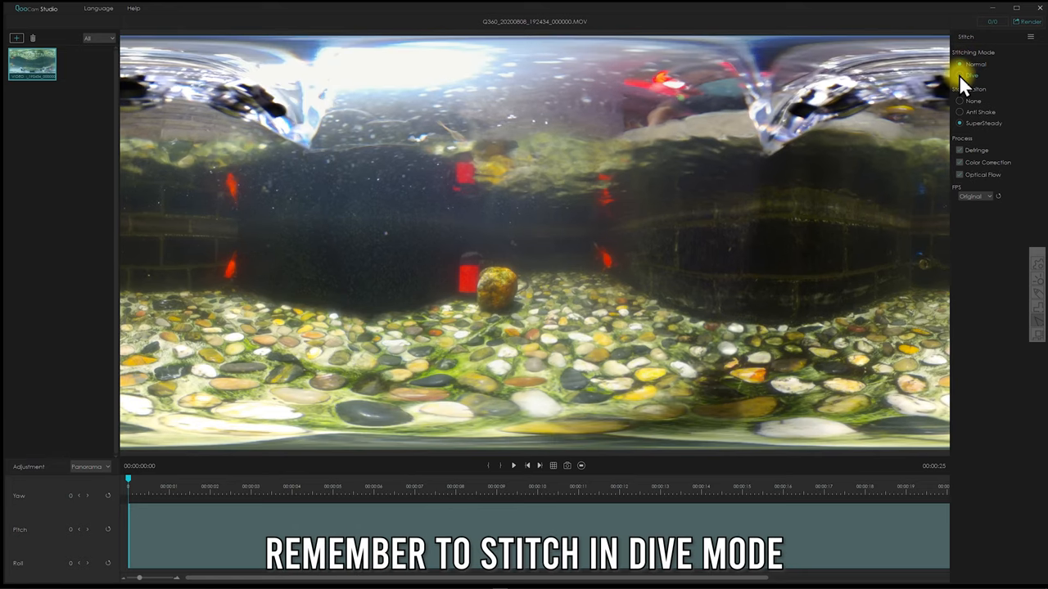
pyautogui.click(959, 75)
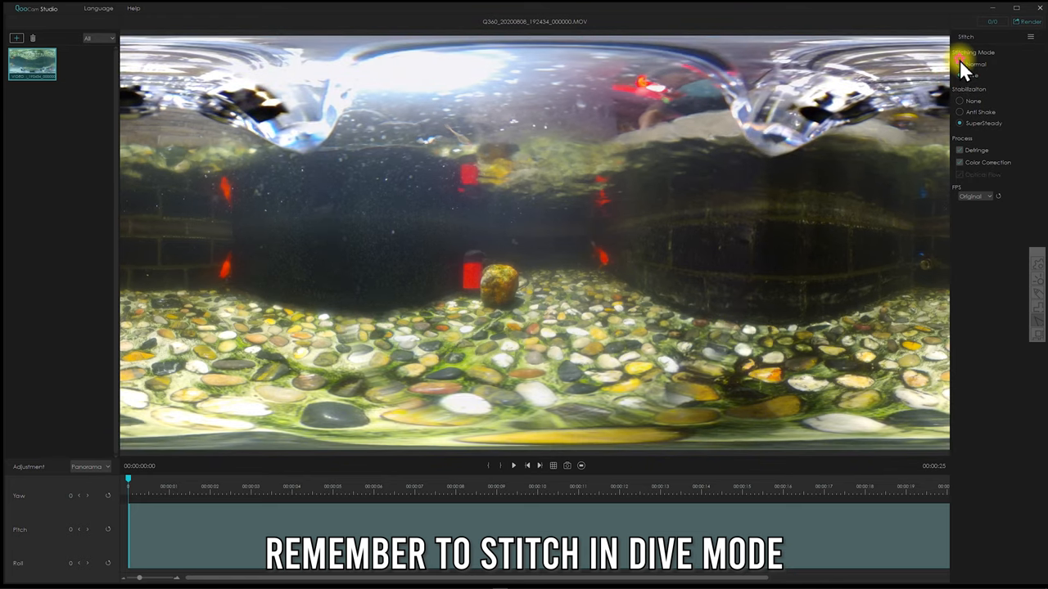
pyautogui.click(959, 64)
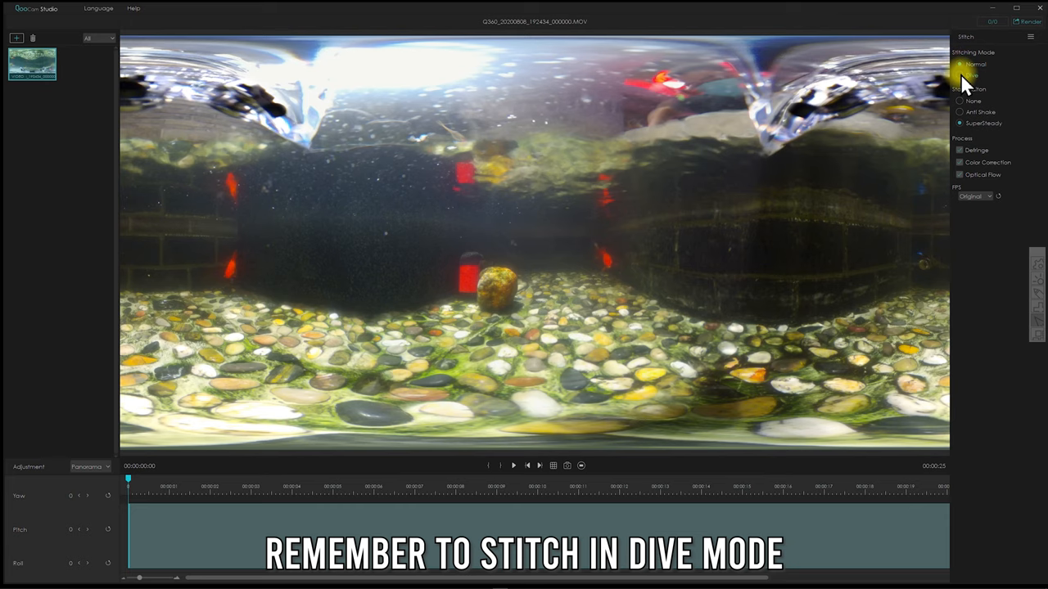
pyautogui.click(961, 75)
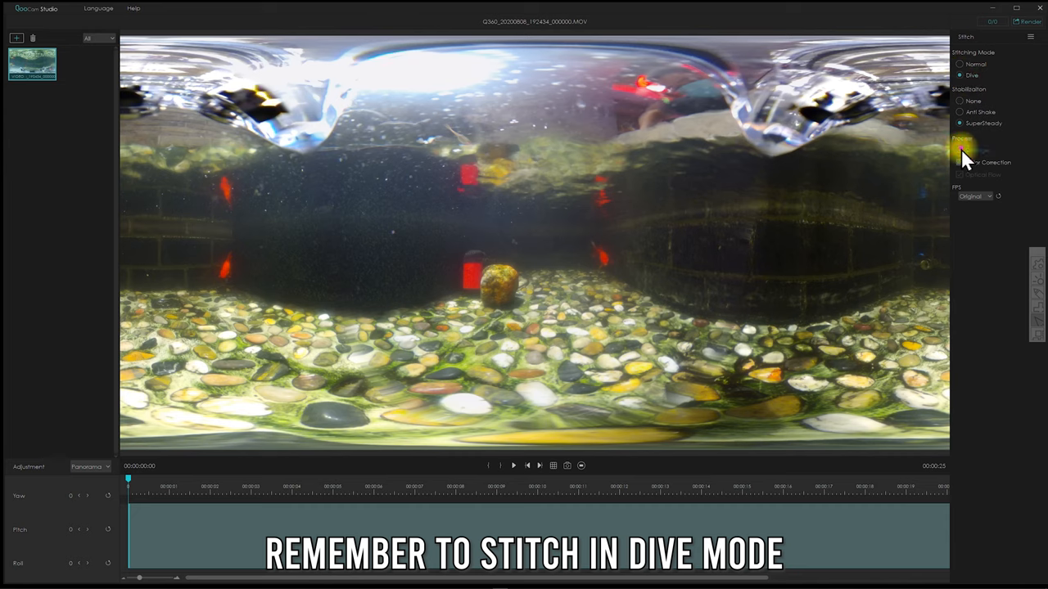
# Render the pond video as mov(Prores) with the 422 HQ preset via Add and Render All
pyautogui.click(1026, 22)
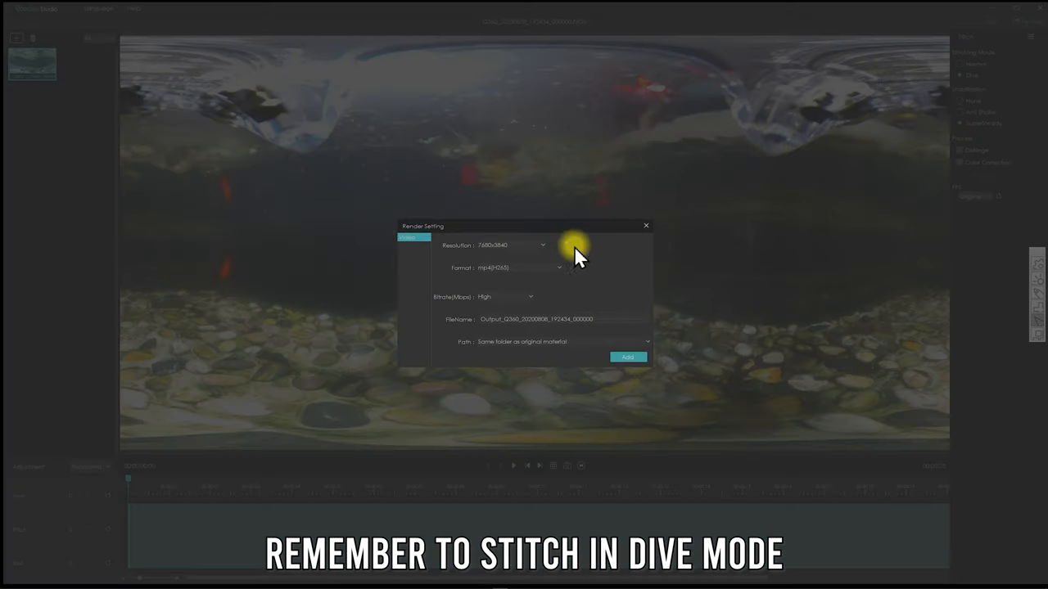
pyautogui.click(521, 270)
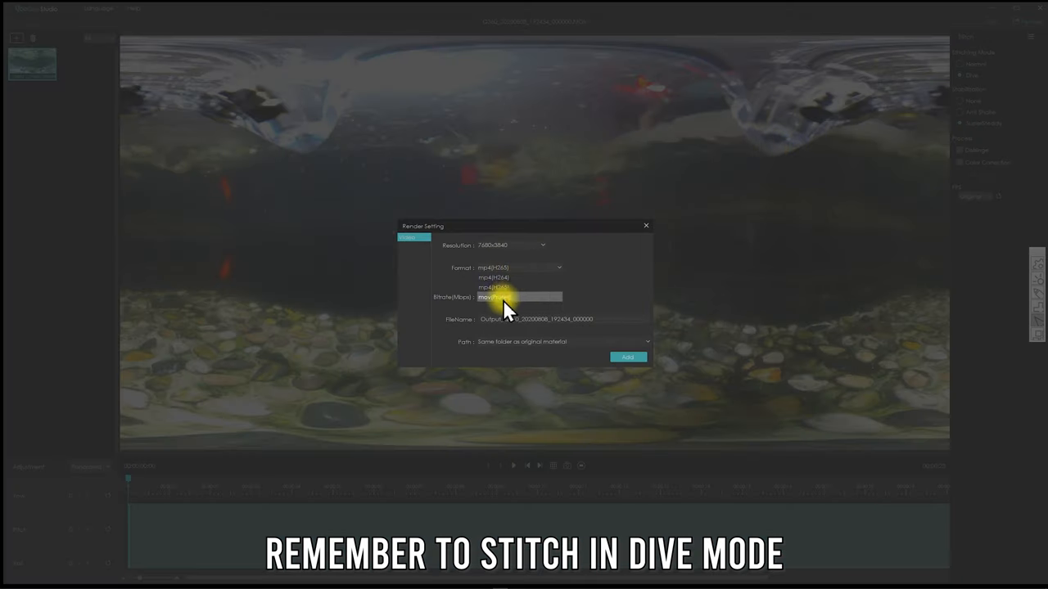
pyautogui.click(502, 300)
pyautogui.click(507, 297)
pyautogui.click(633, 355)
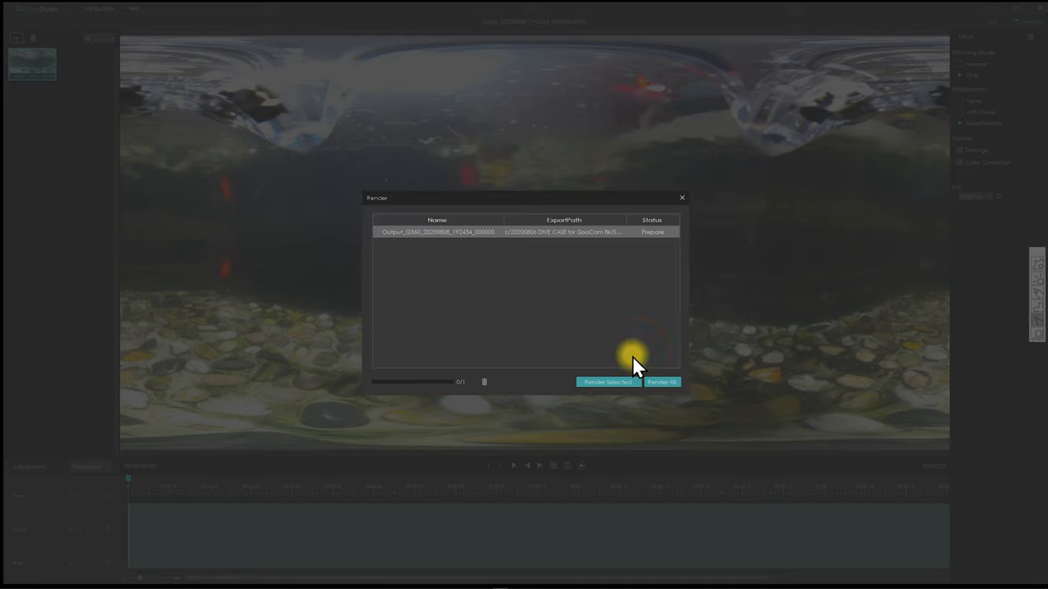
pyautogui.click(663, 379)
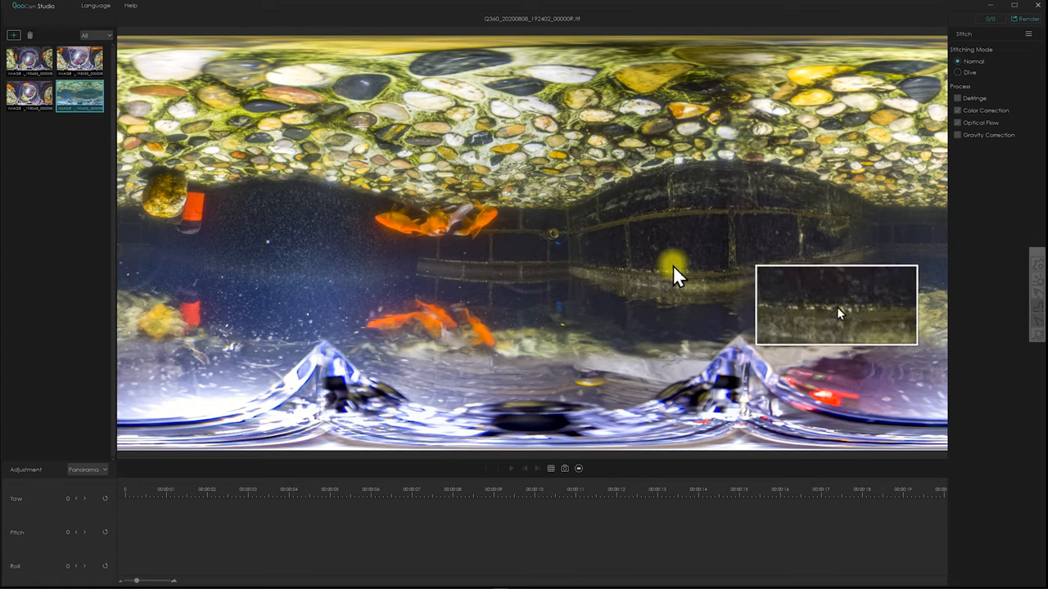
# Set the underwater photo to Dive stitching with Defringe off and Gravity Correction on, comparing against Normal
pyautogui.click(958, 72)
pyautogui.click(960, 57)
pyautogui.click(960, 72)
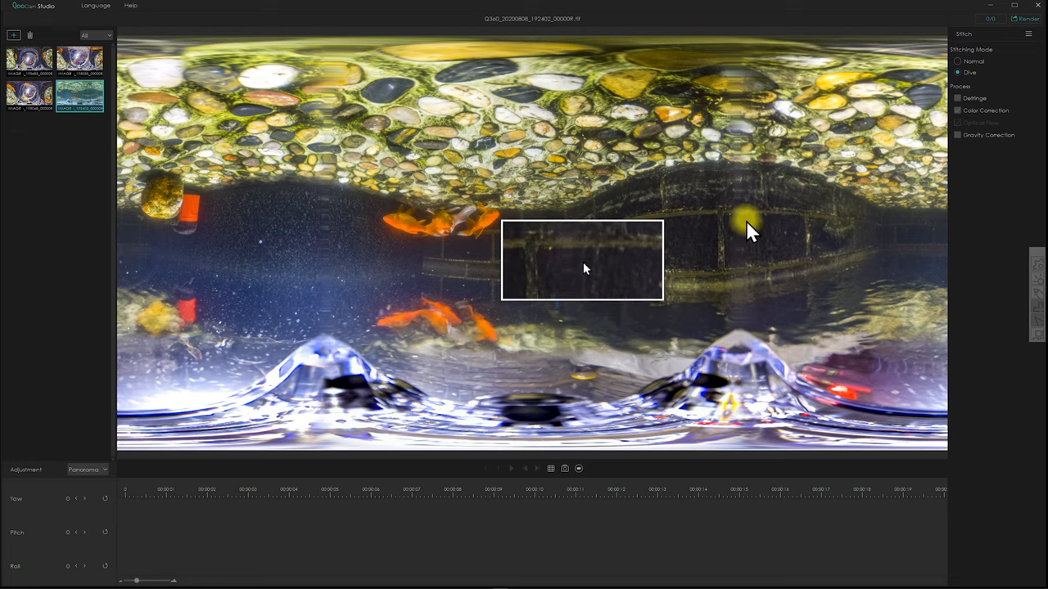
pyautogui.click(958, 97)
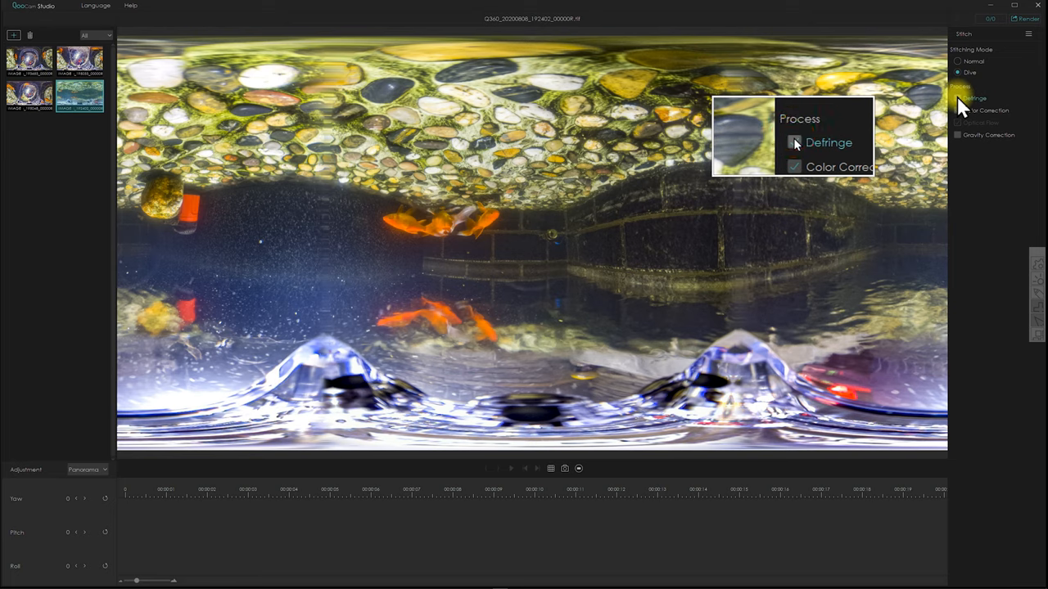
pyautogui.click(957, 134)
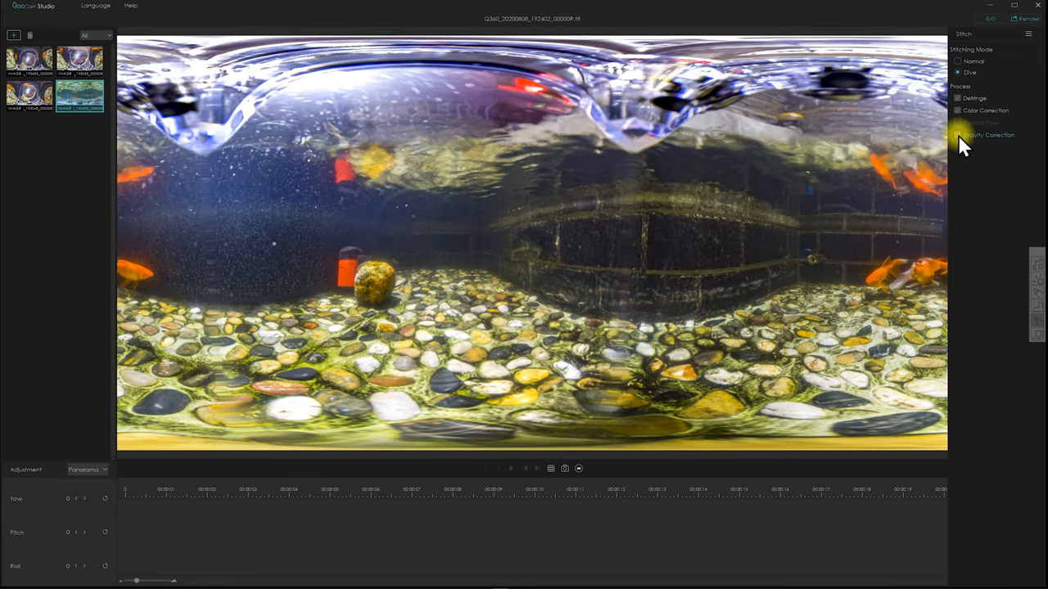
pyautogui.click(958, 73)
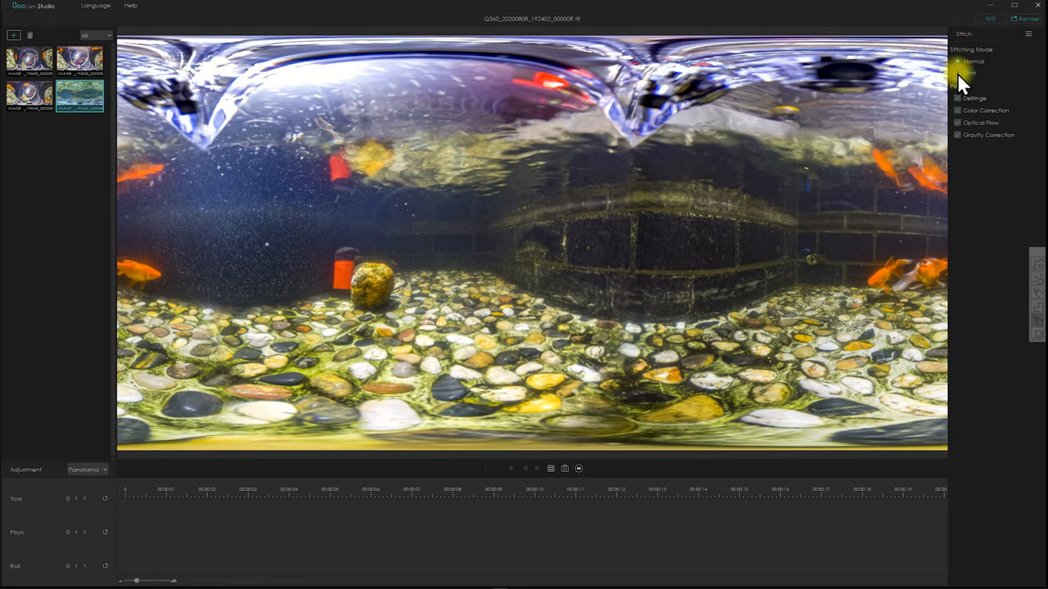
pyautogui.click(958, 62)
pyautogui.click(958, 73)
# Load the split-water pond photo and enable Gravity Correction to level it
pyautogui.click(77, 62)
pyautogui.click(958, 134)
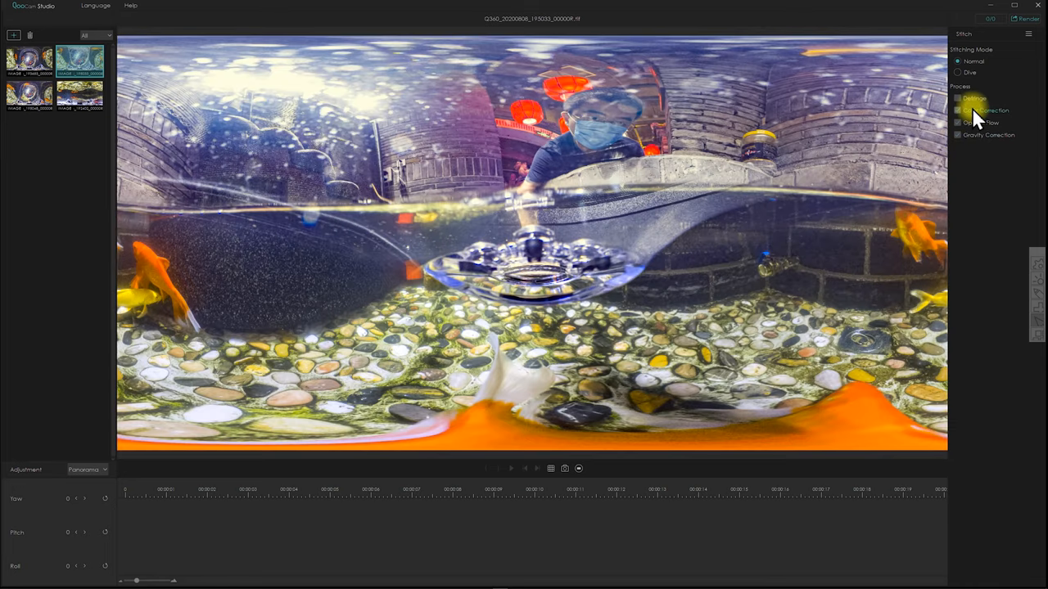
# Compare Normal and Dive stitching on the split-water photo and leave it on Dive
pyautogui.click(958, 72)
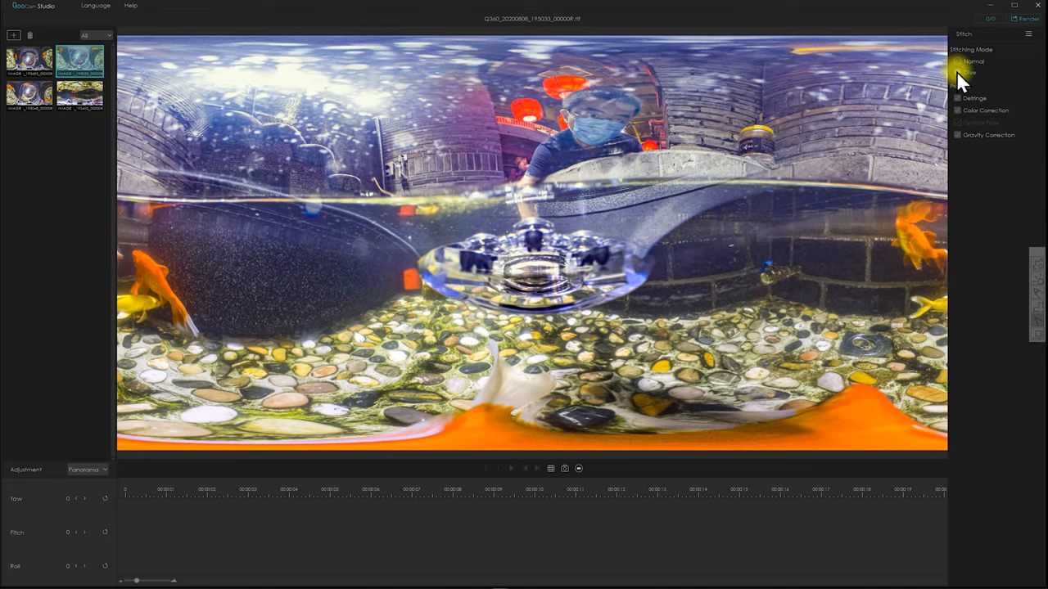
pyautogui.click(957, 63)
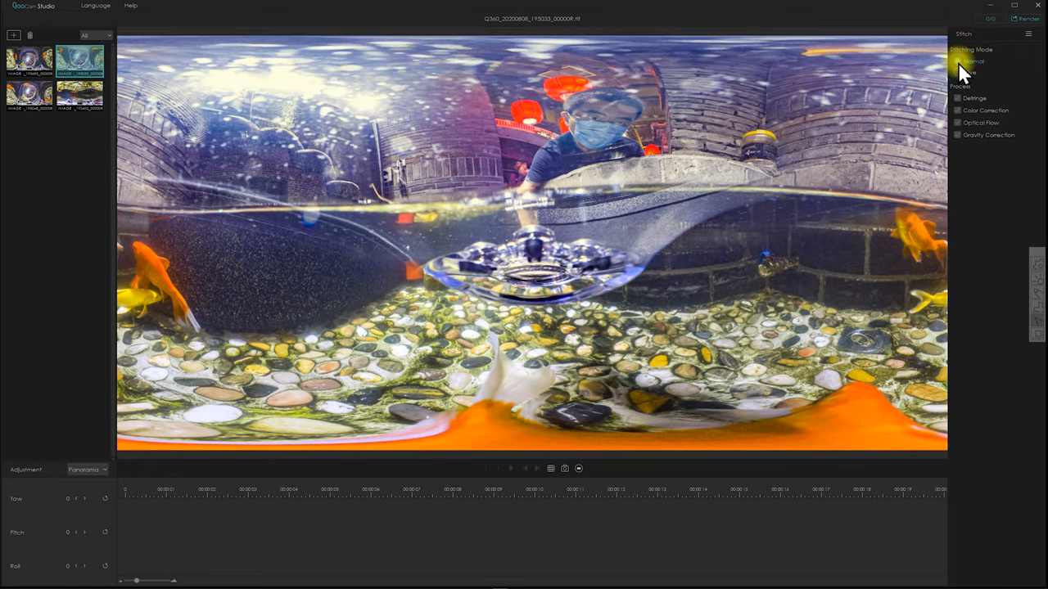
pyautogui.click(957, 72)
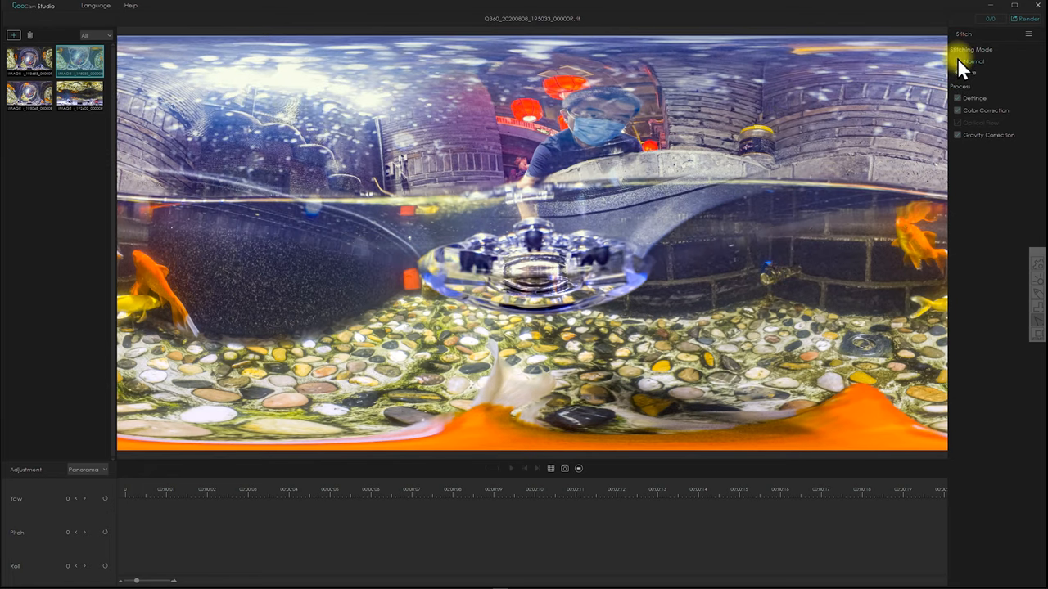
pyautogui.click(959, 63)
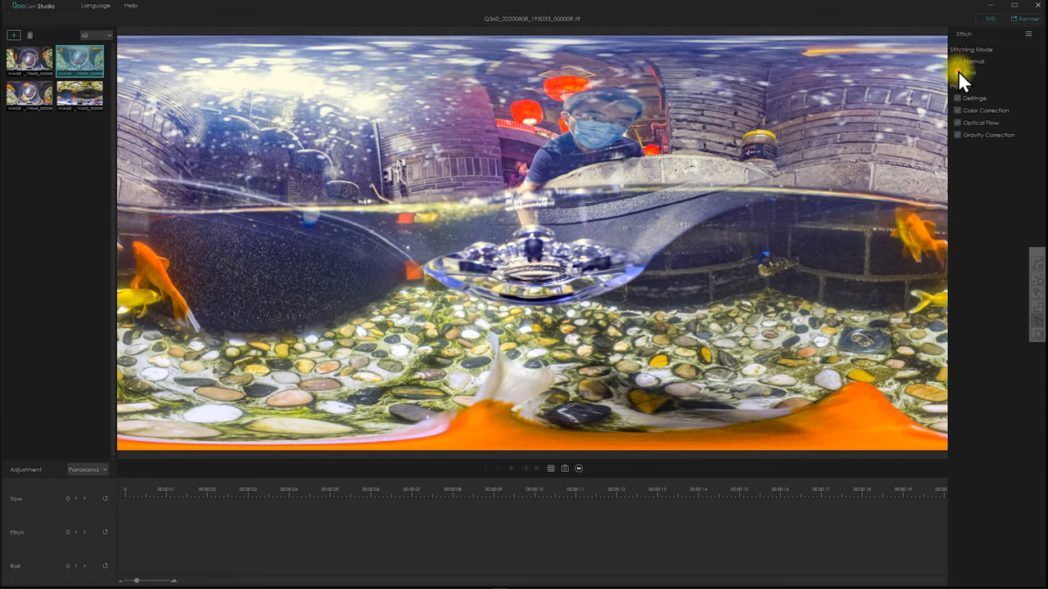
pyautogui.click(957, 72)
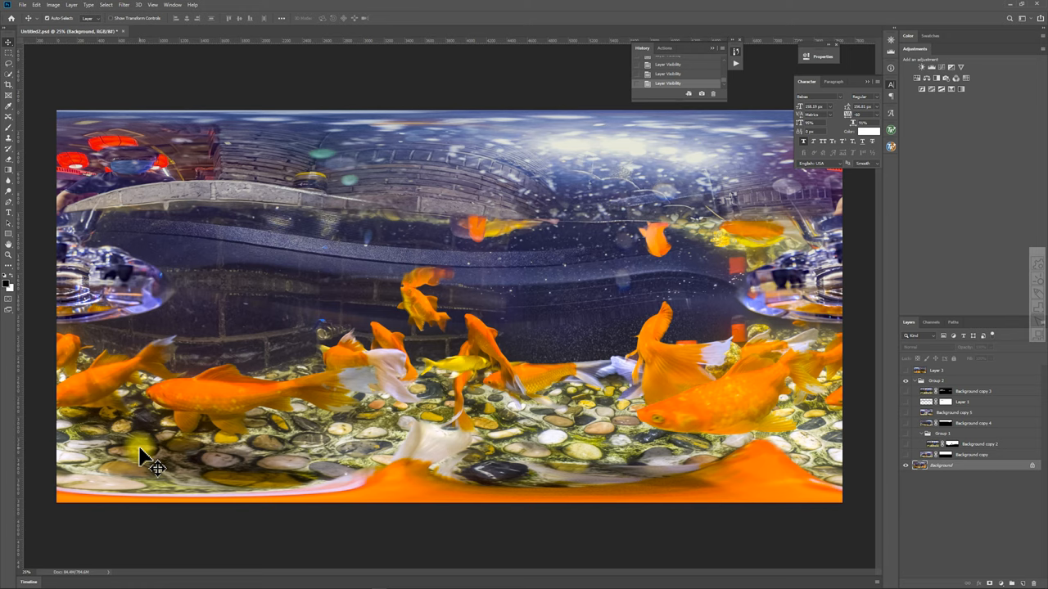
# Toggle the Background, Background copy and Group 1 layers to compare the upper half
pyautogui.click(906, 465)
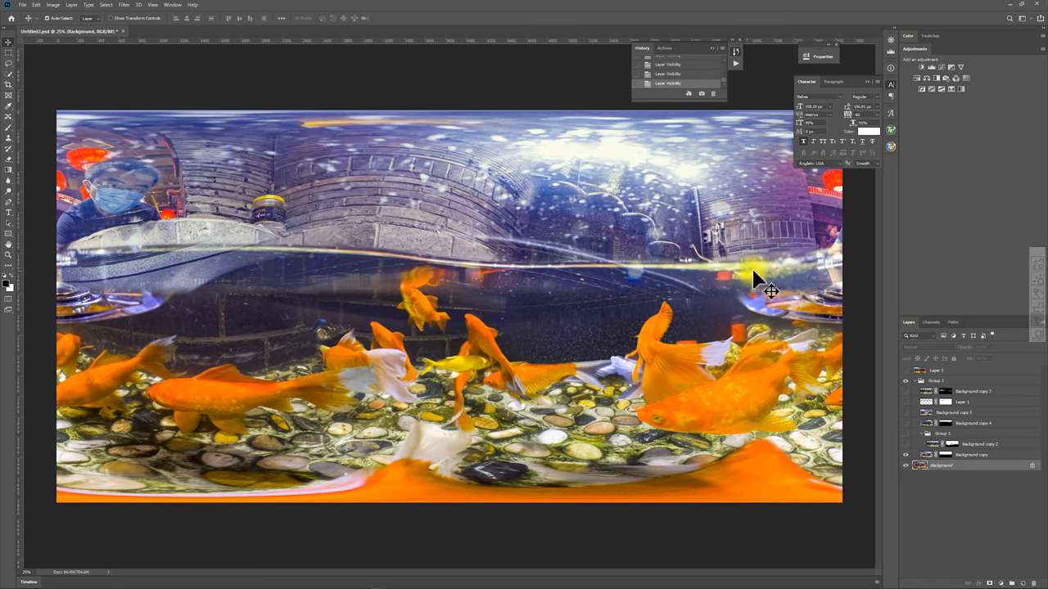
pyautogui.click(906, 455)
pyautogui.click(906, 455)
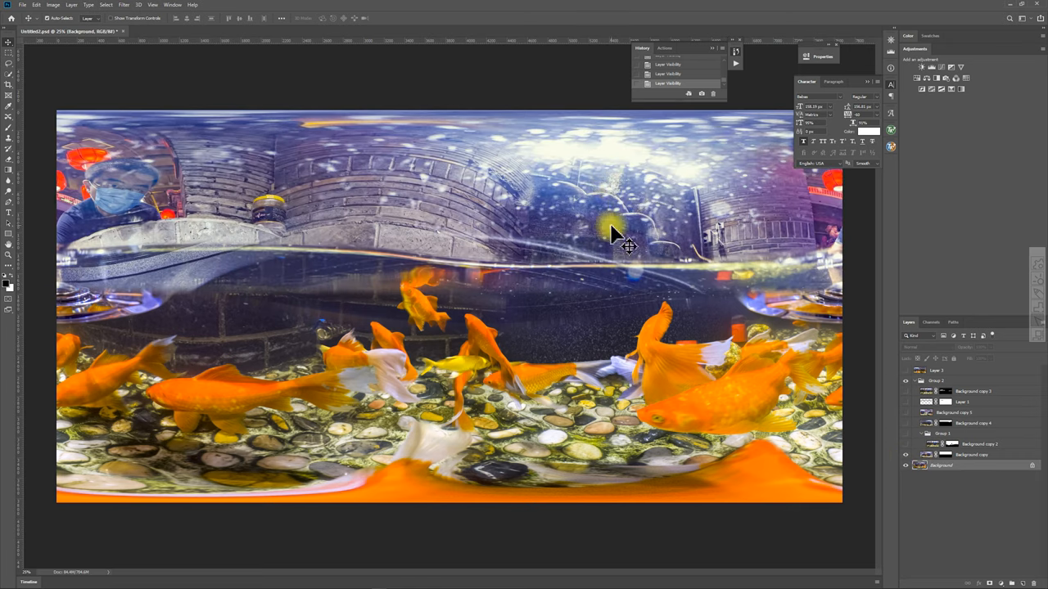
pyautogui.click(947, 455)
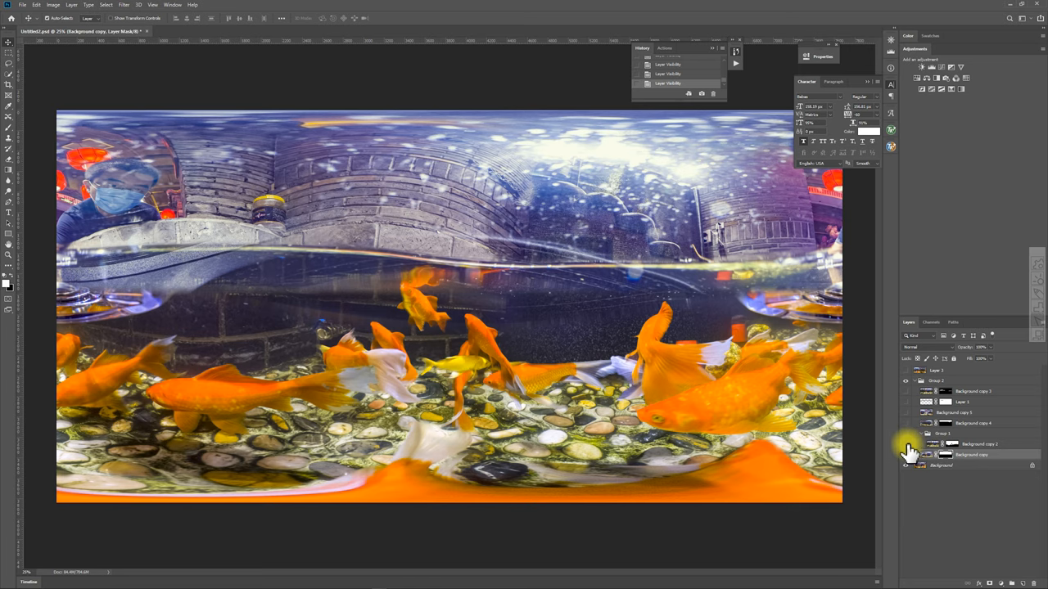
pyautogui.click(906, 454)
pyautogui.click(906, 444)
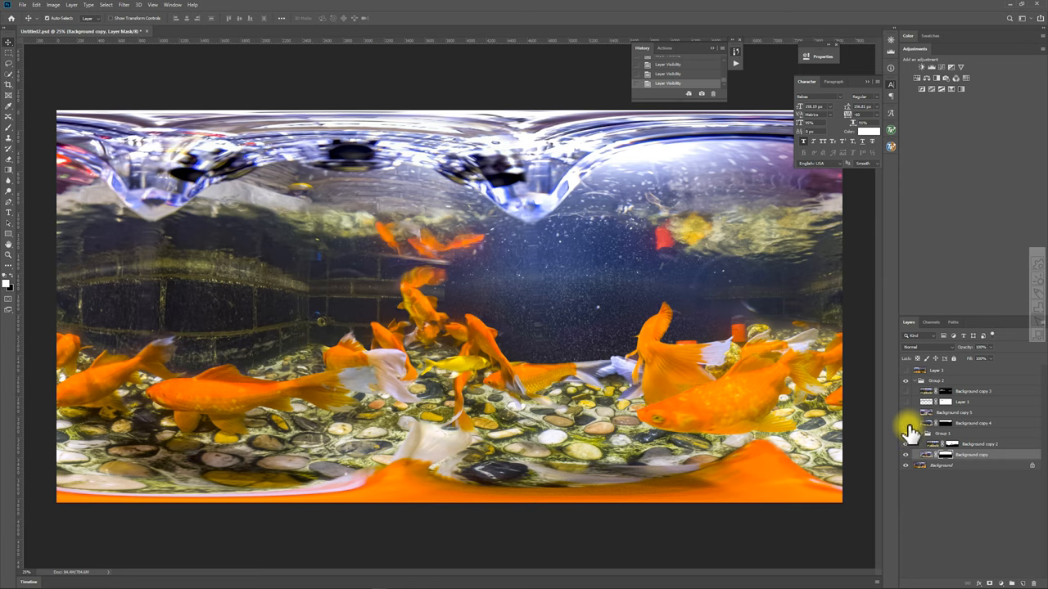
# Compare the water-surface and brick-ceiling versions, ending with Group 2 and Background copy 3 visible
pyautogui.click(906, 424)
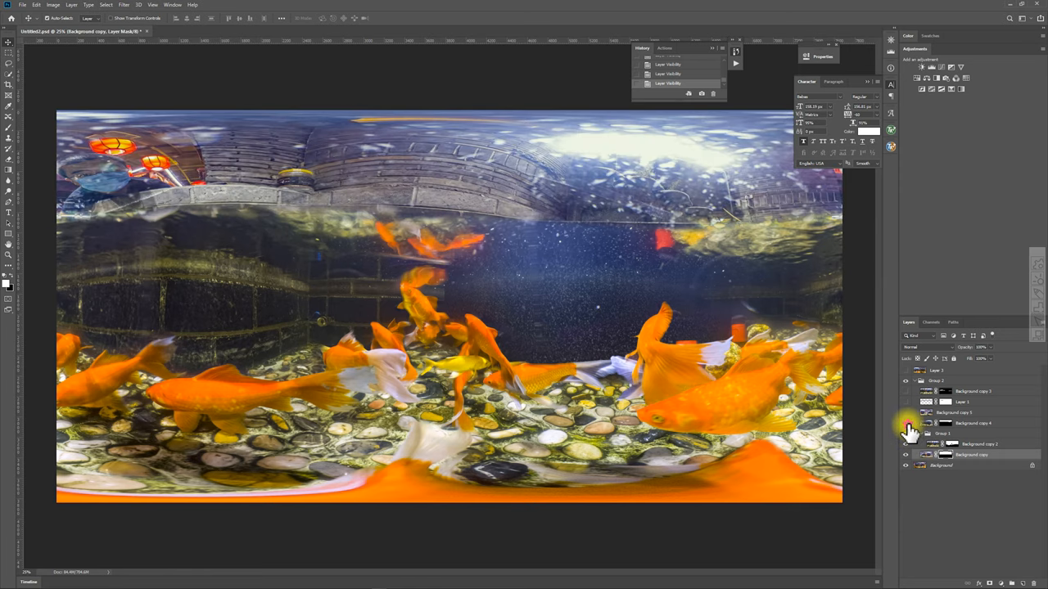
pyautogui.click(906, 423)
pyautogui.click(907, 416)
pyautogui.click(907, 414)
pyautogui.click(908, 399)
pyautogui.click(906, 380)
pyautogui.click(906, 391)
# Select Background and toggle layers until the raw water-surface top shows in the upper half
pyautogui.click(906, 433)
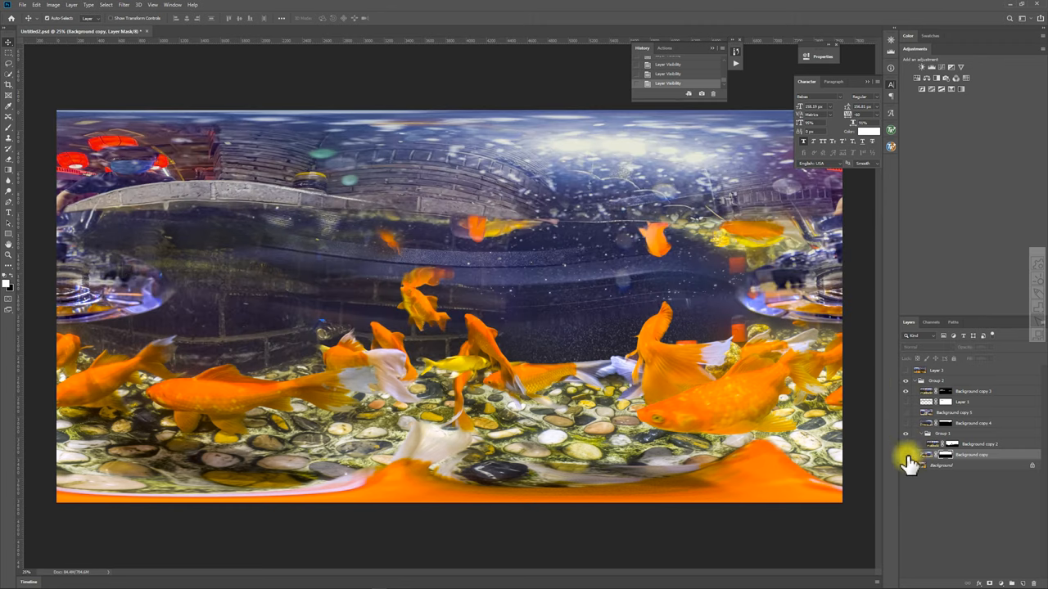
pyautogui.click(920, 465)
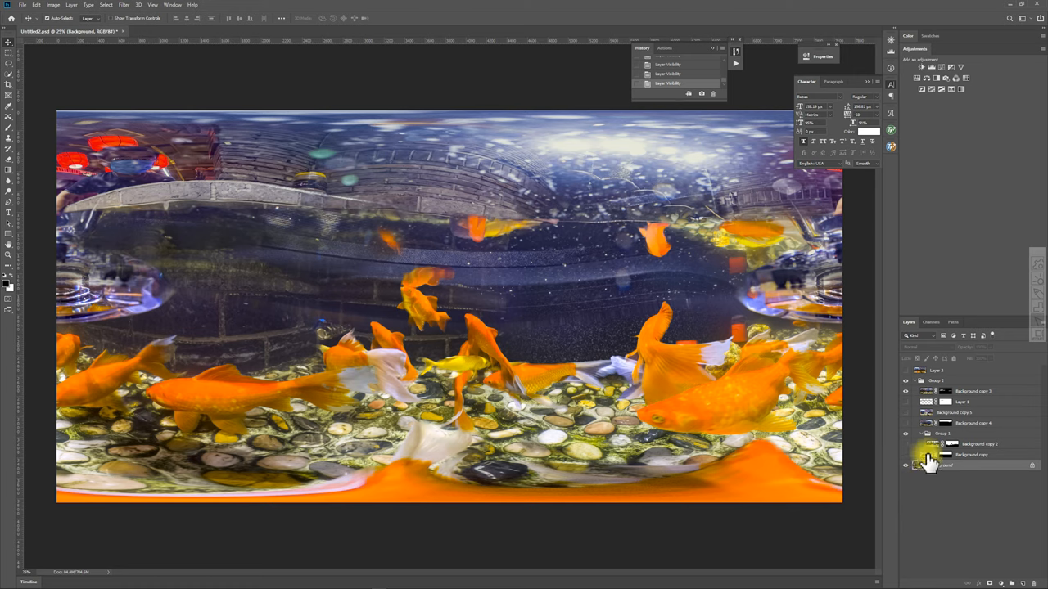
pyautogui.click(906, 455)
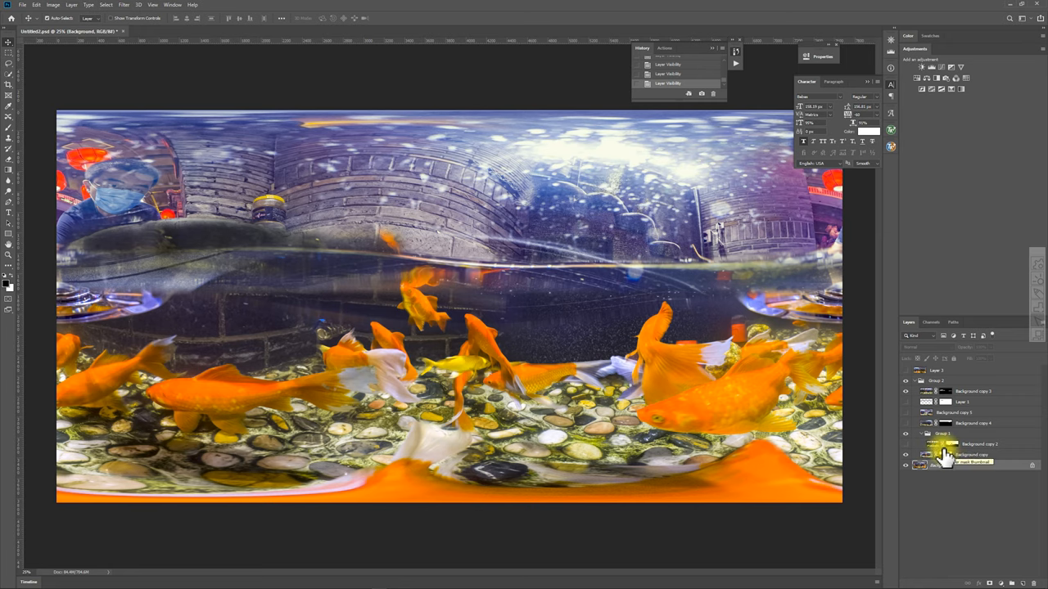
pyautogui.click(906, 444)
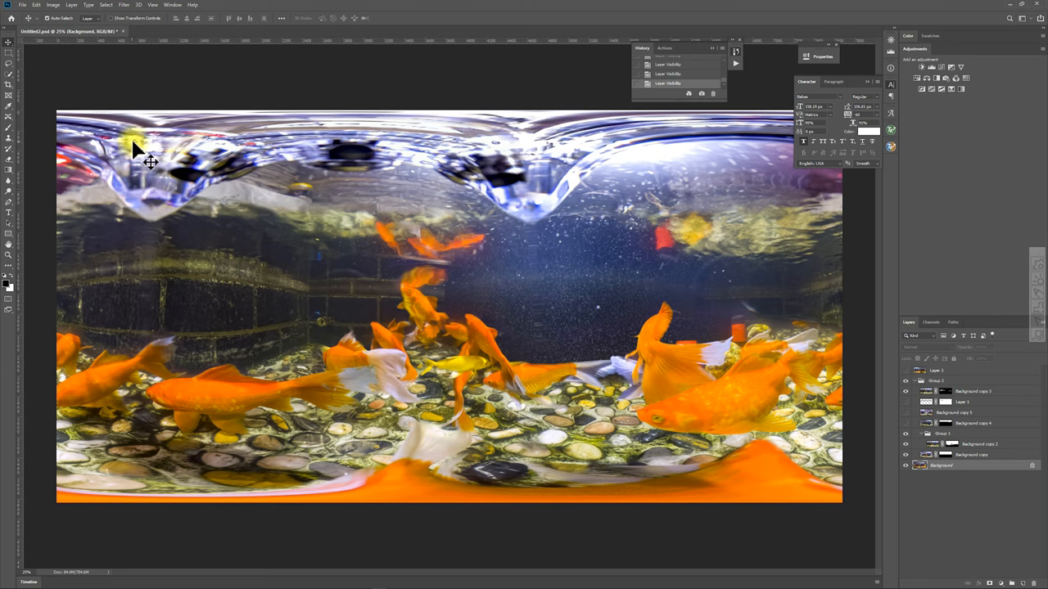
# Show the brick-wall layer, inspect the upper-left closely, and toggle Background copy 5
pyautogui.moveTo(935, 400); pyautogui.dragTo(914, 448)
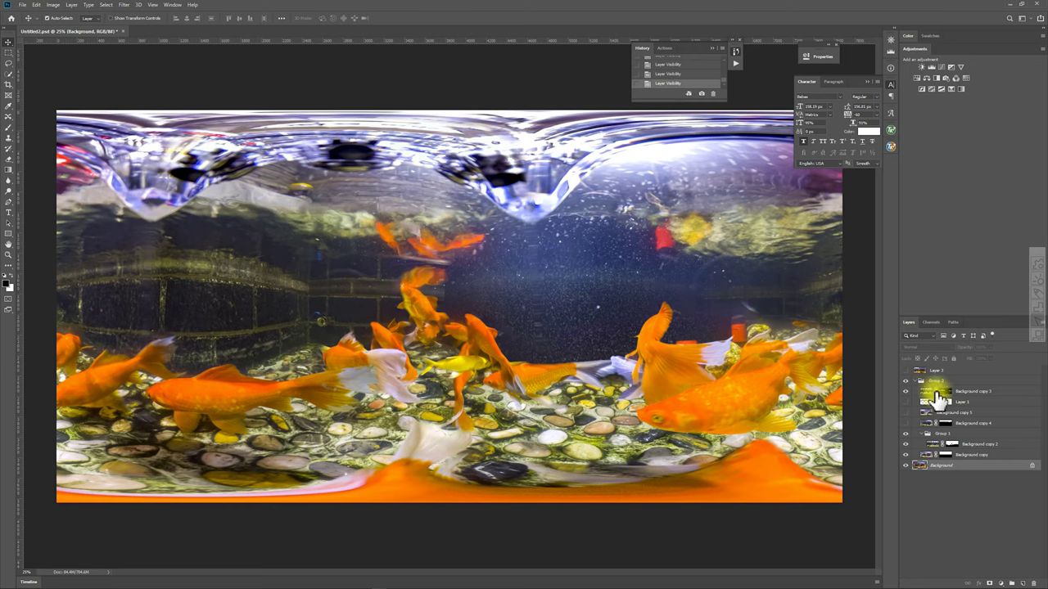
pyautogui.click(907, 431)
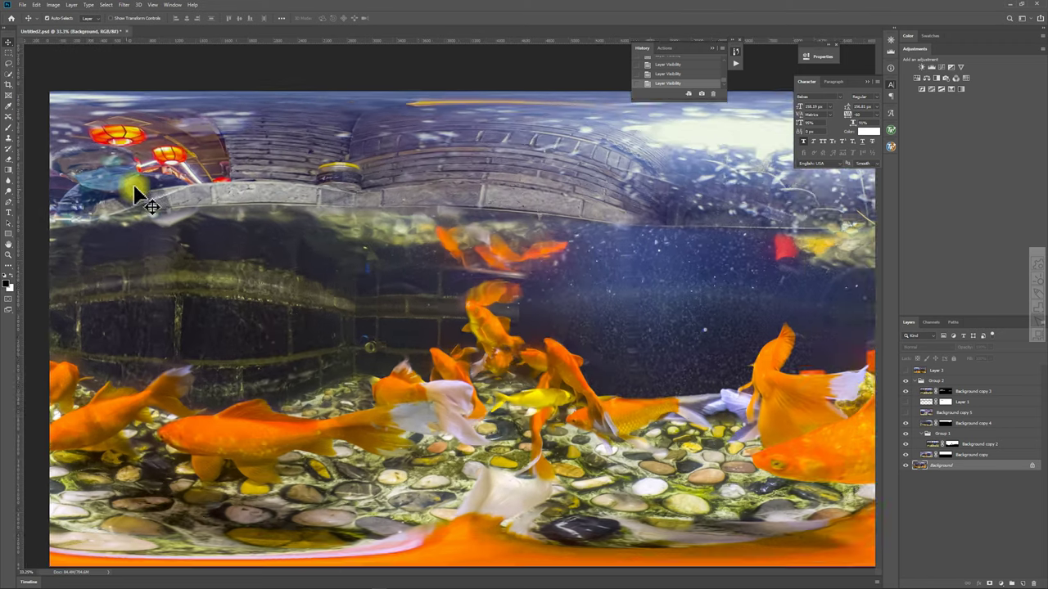
pyautogui.moveTo(131, 188); pyautogui.dragTo(260, 243)
pyautogui.scroll(-2, 270, 237)
pyautogui.scroll(-3, 369, 235)
pyautogui.scroll(1, 507, 241)
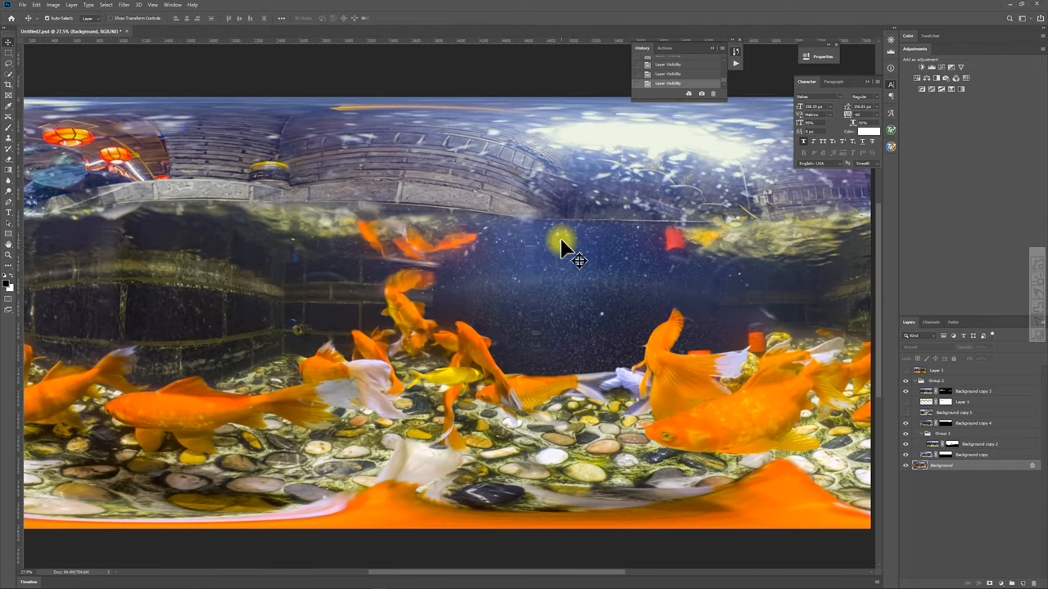
pyautogui.scroll(-1, 555, 238)
pyautogui.scroll(-1, 491, 260)
pyautogui.scroll(1, 446, 272)
pyautogui.scroll(2, 433, 270)
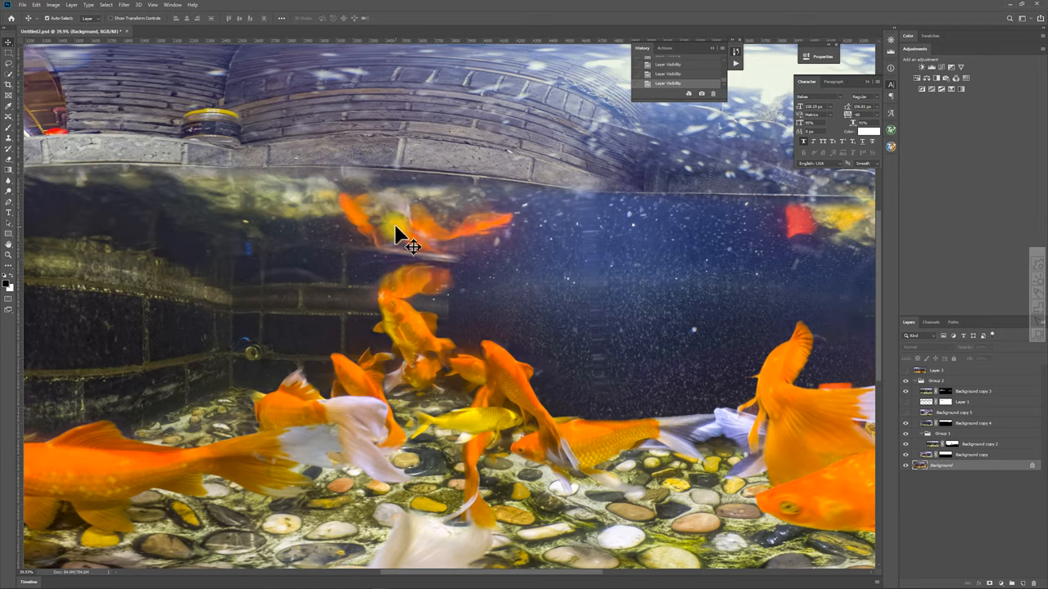
pyautogui.scroll(-1, 432, 278)
pyautogui.scroll(-1, 432, 278)
pyautogui.click(909, 414)
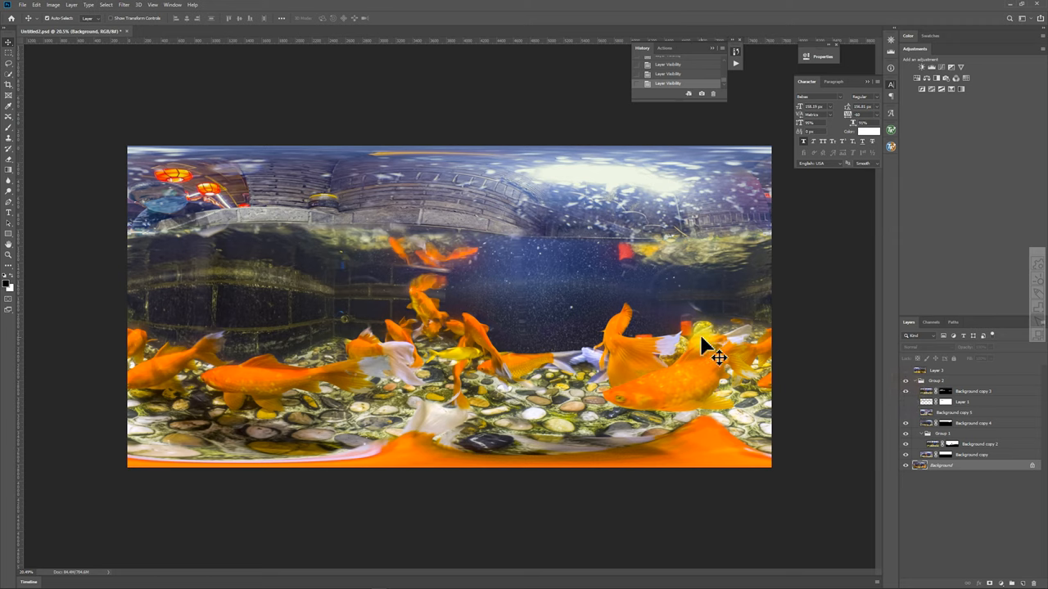
pyautogui.scroll(2, 510, 281)
pyautogui.scroll(1, 523, 276)
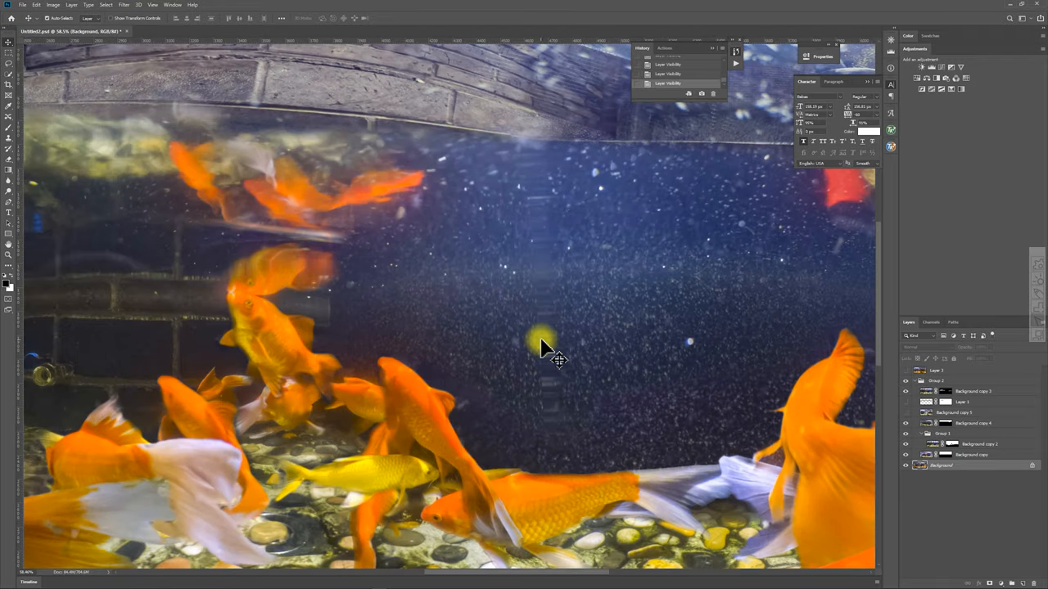
pyautogui.scroll(-2, 540, 345)
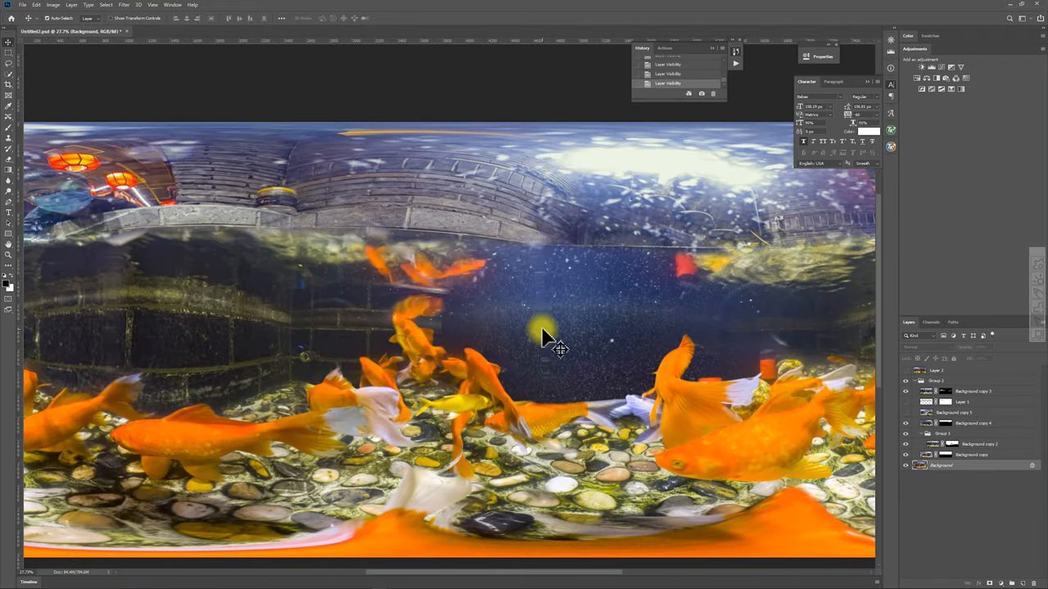
# Make Layer 3 visible so the recentred panorama with the lanterns near the middle appears
pyautogui.click(905, 371)
pyautogui.scroll(-1, 679, 372)
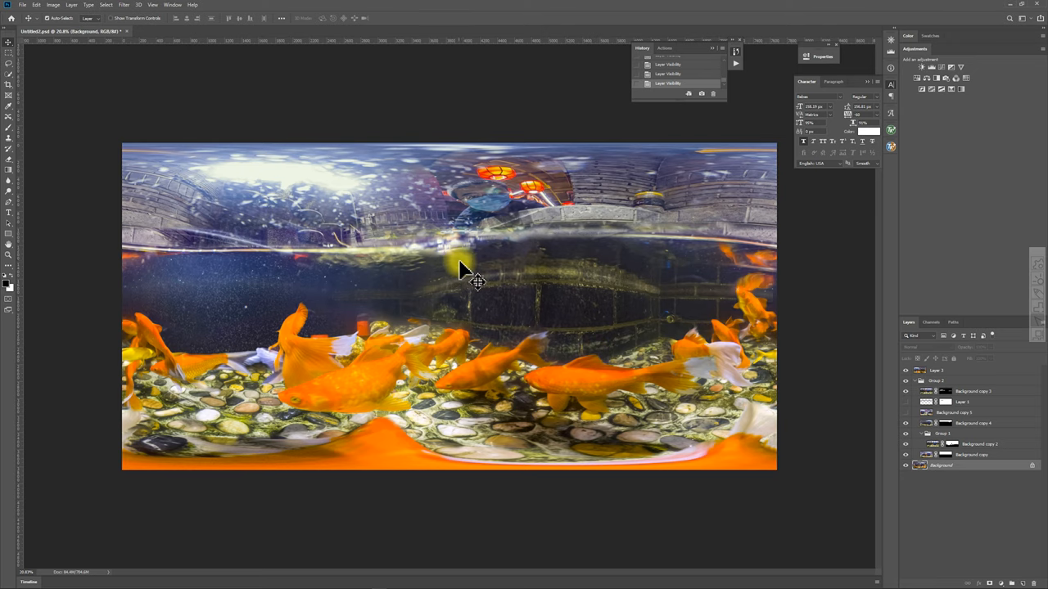
pyautogui.scroll(2, 461, 269)
pyautogui.scroll(-1, 466, 271)
pyautogui.scroll(-1, 467, 272)
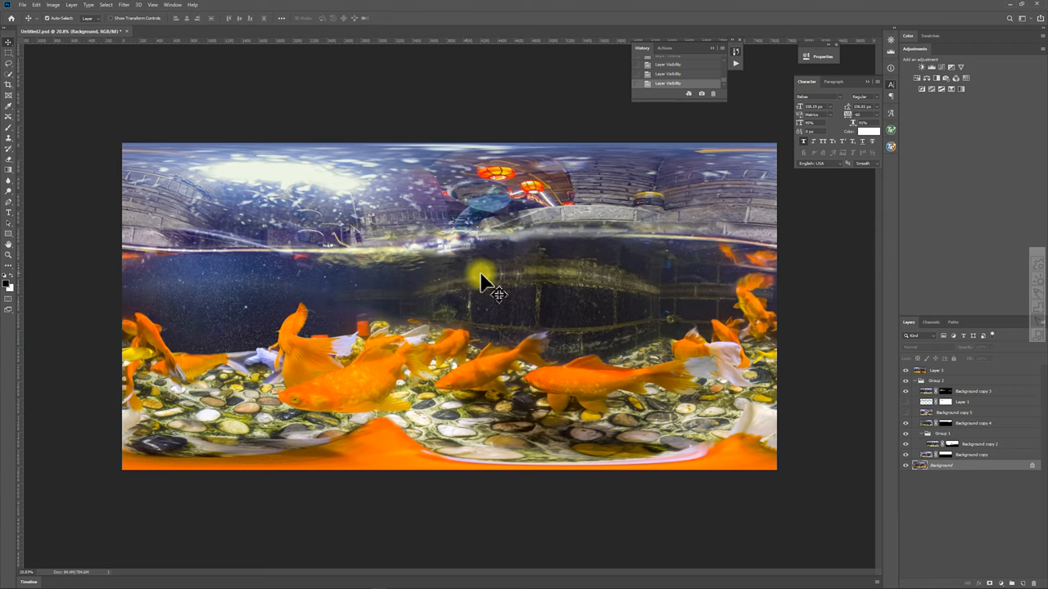
pyautogui.scroll(1, 511, 282)
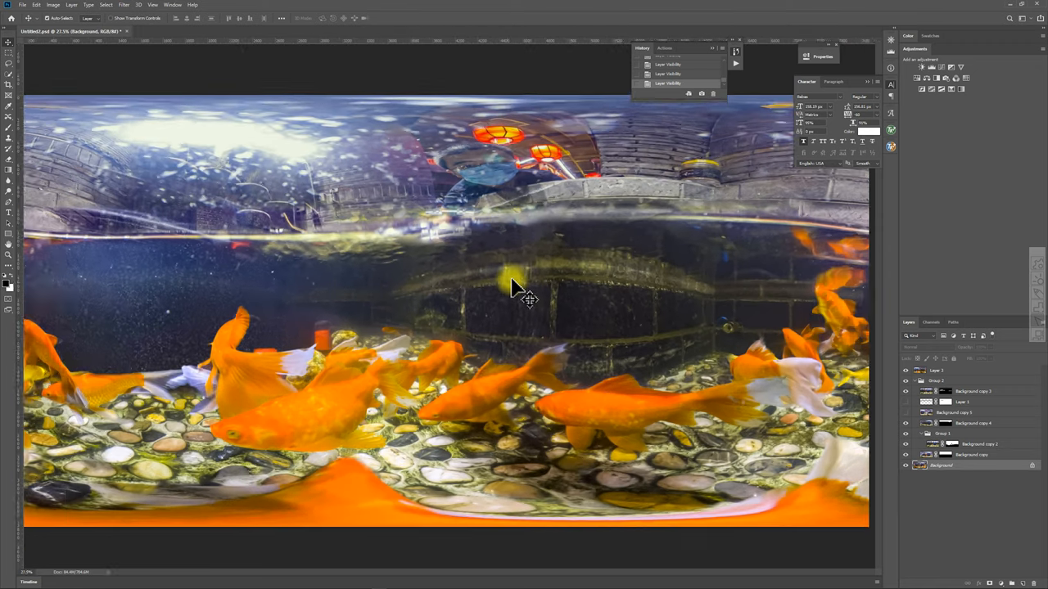
pyautogui.scroll(1, 510, 246)
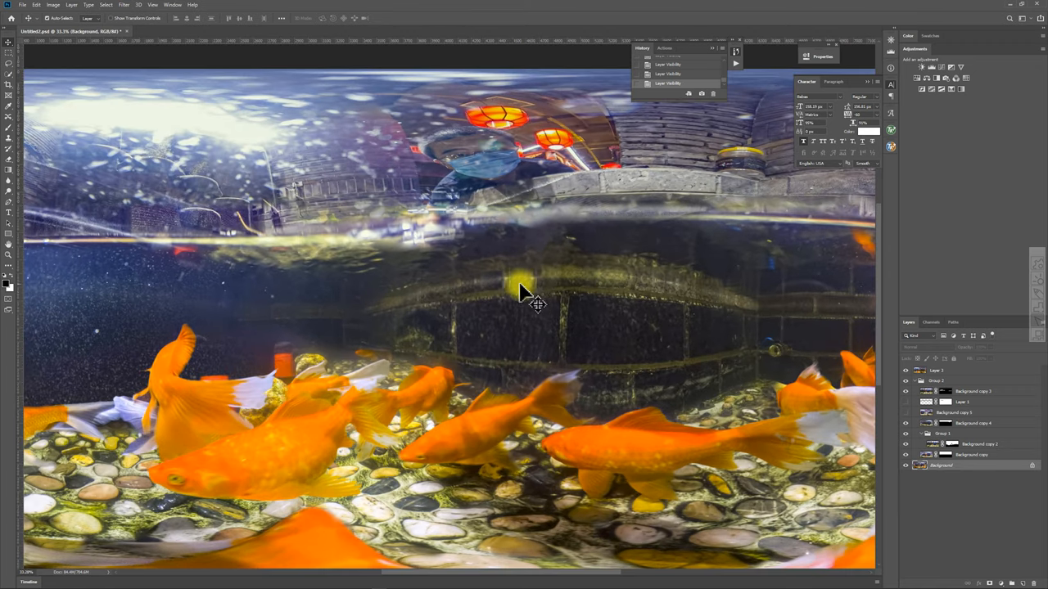
pyautogui.scroll(-2, 519, 281)
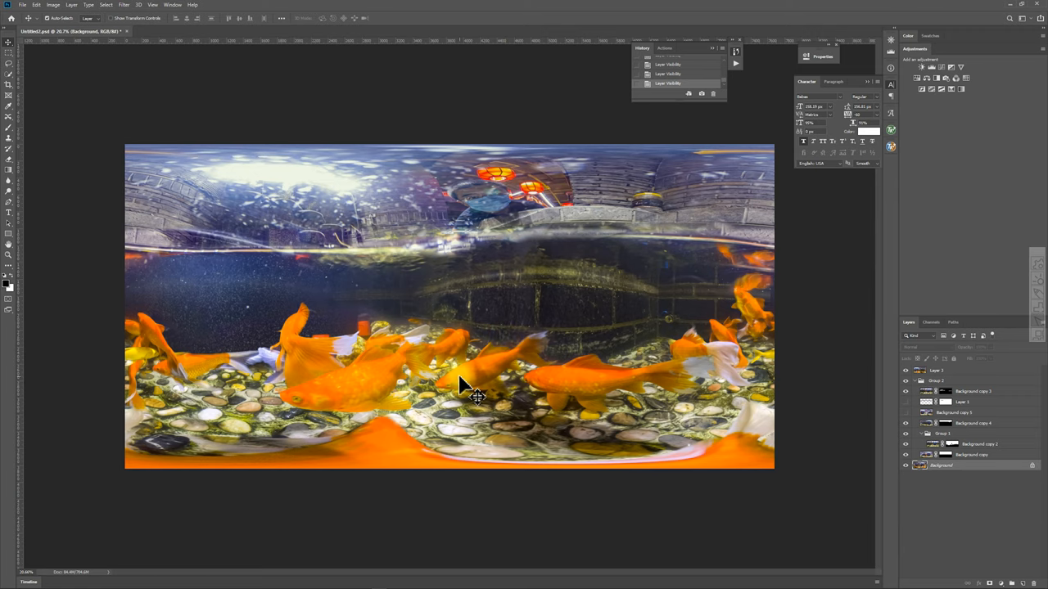
pyautogui.scroll(1, 184, 305)
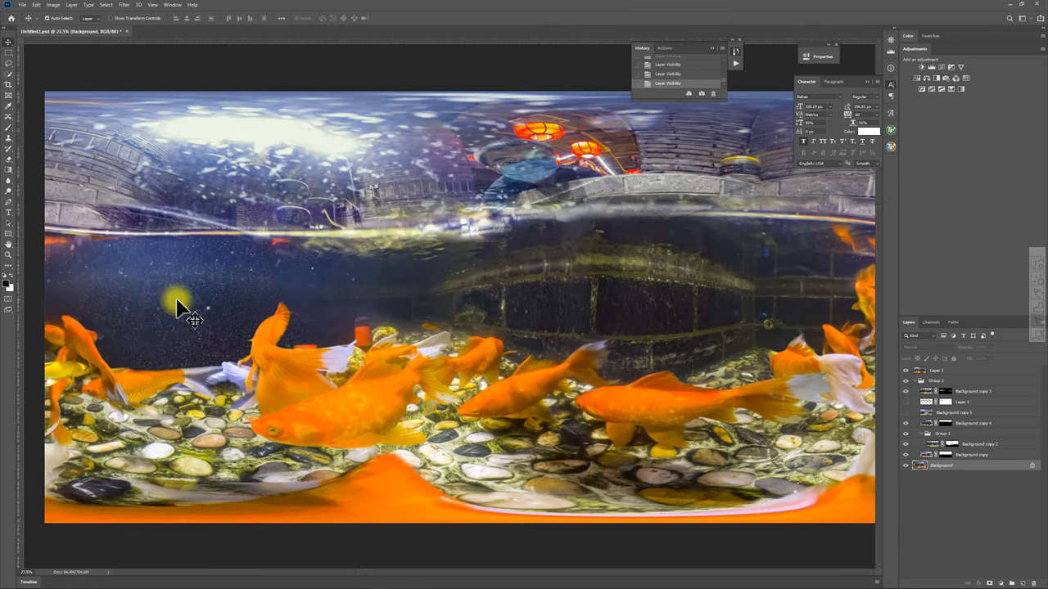
pyautogui.scroll(1, 156, 304)
pyautogui.scroll(1, 110, 301)
pyautogui.scroll(1, 114, 304)
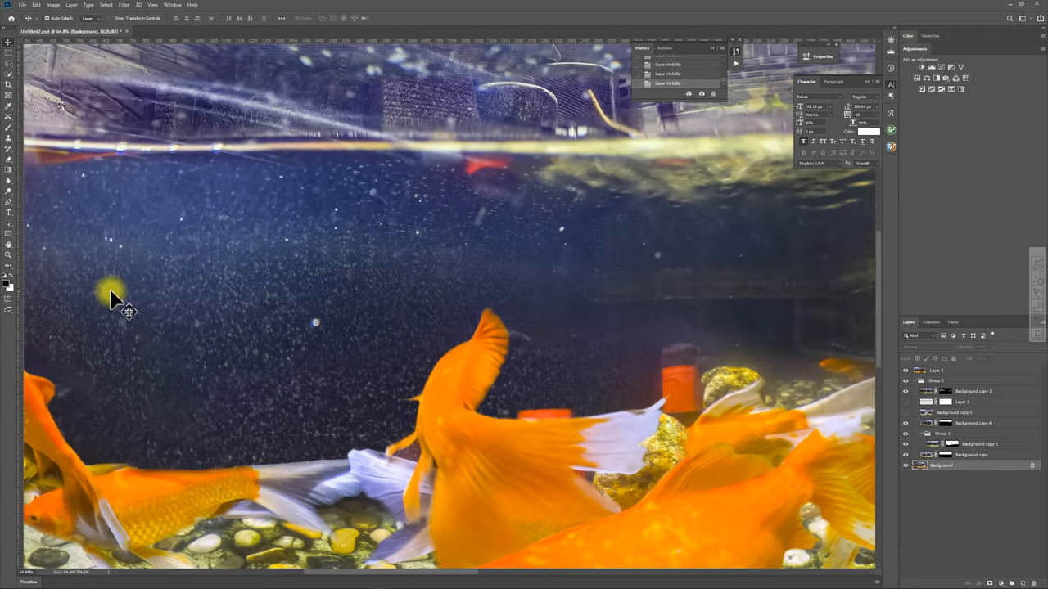
pyautogui.scroll(-3, 573, 346)
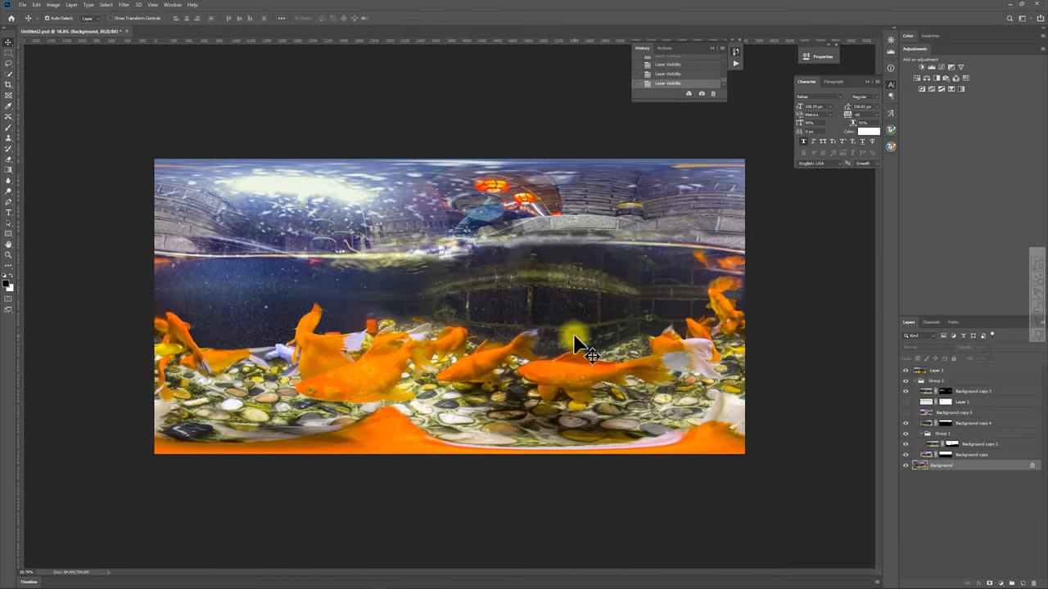